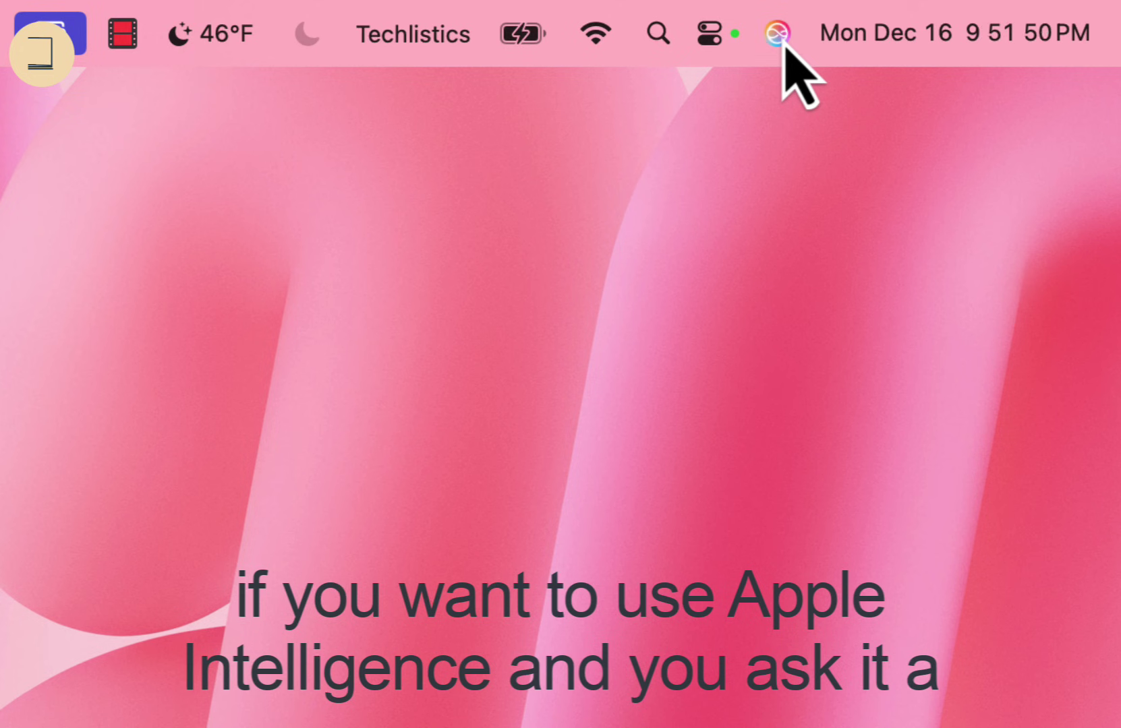
- Ask Siri why the purple share icon stays on during Camtasia recording
{"action": "left_click", "coordinate": [980, 15]}
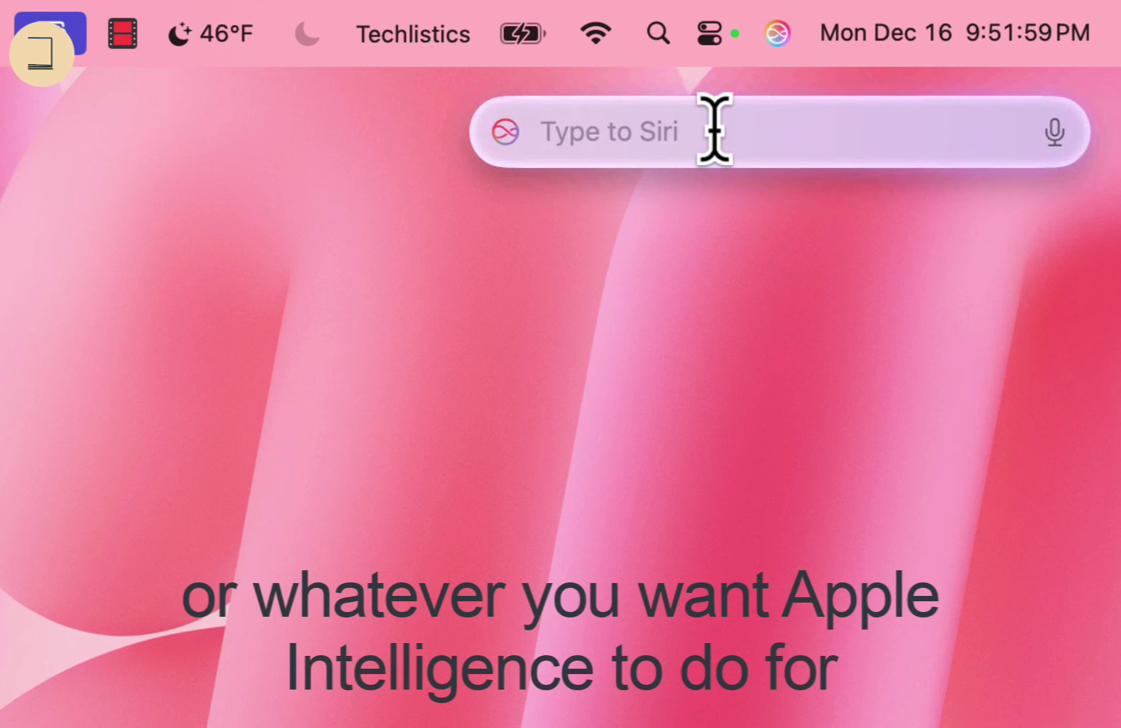
{"action": "type", "text": "why does the share purple icon stay on during camtasia recording"}
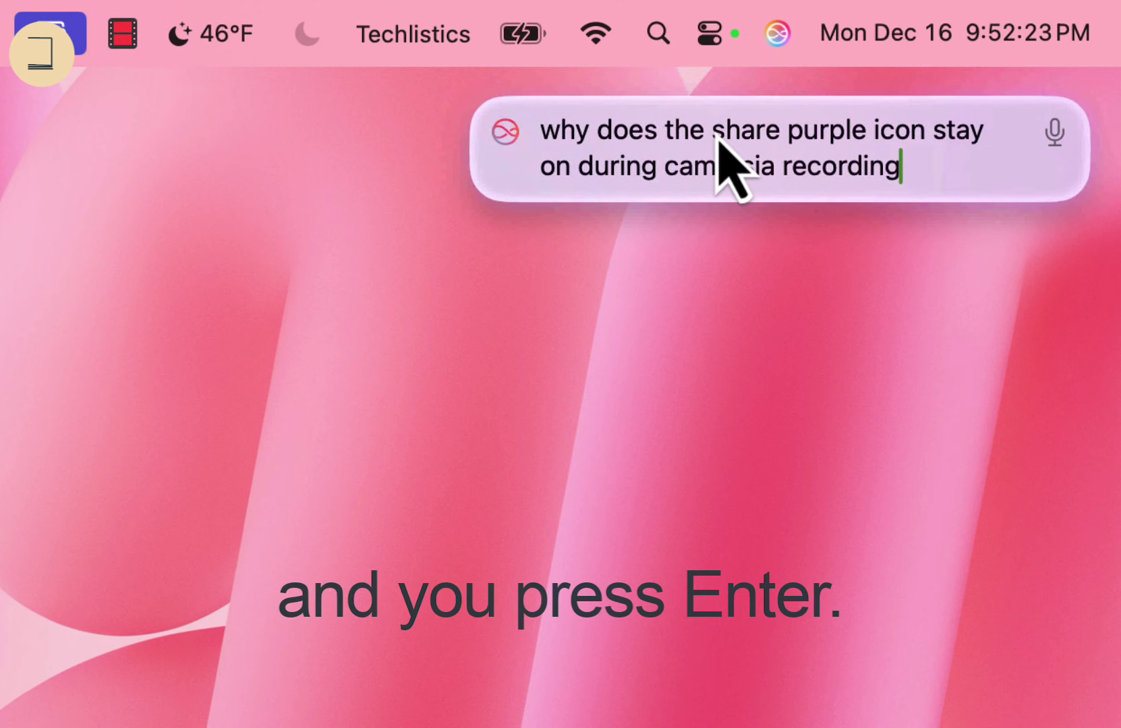
{"action": "key", "text": "Return"}
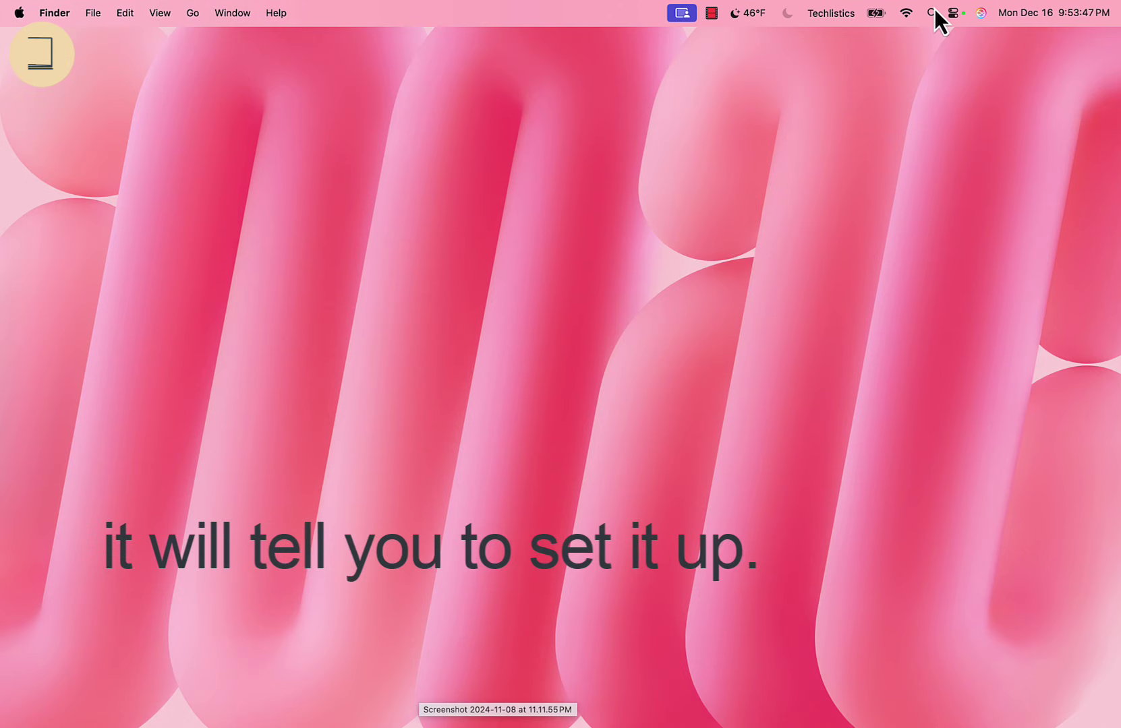
{"action": "left_click", "coordinate": [931, 13]}
- Launch TextEdit, select the 'Apple Intelligence has a new brill friend' sentence and show Writing Tools
{"action": "type", "text": "textEdit"}
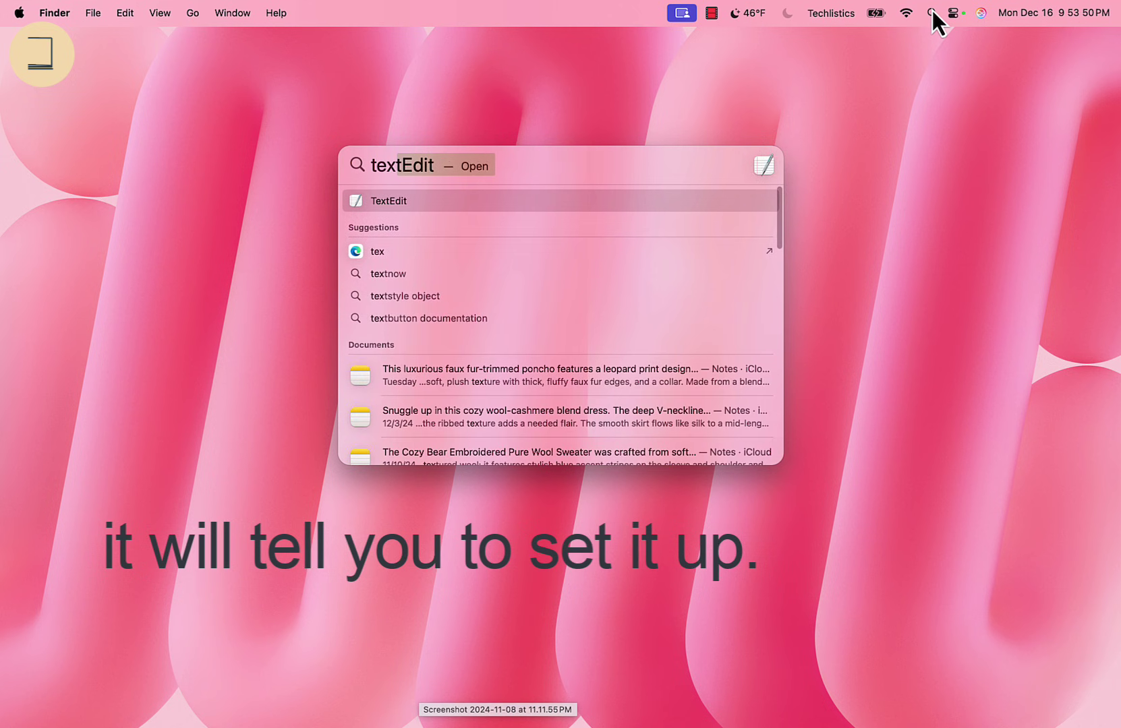
{"action": "key", "text": "Return"}
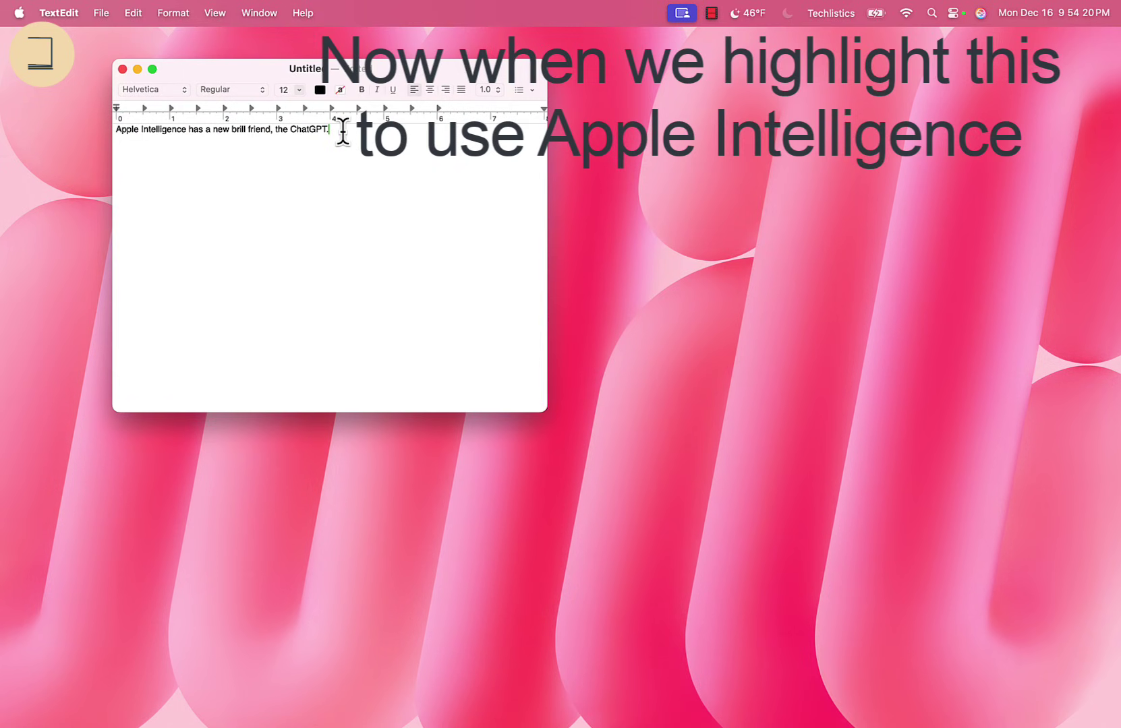
{"action": "triple_click", "coordinate": [343, 130]}
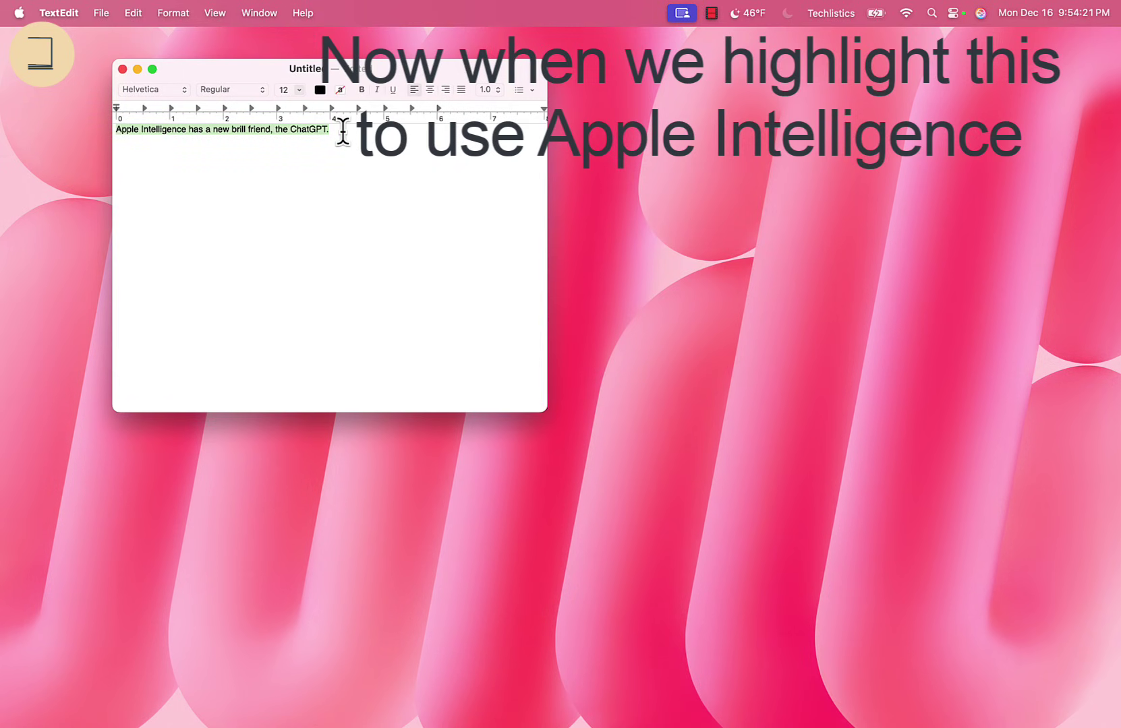
{"action": "right_click", "coordinate": [298, 128]}
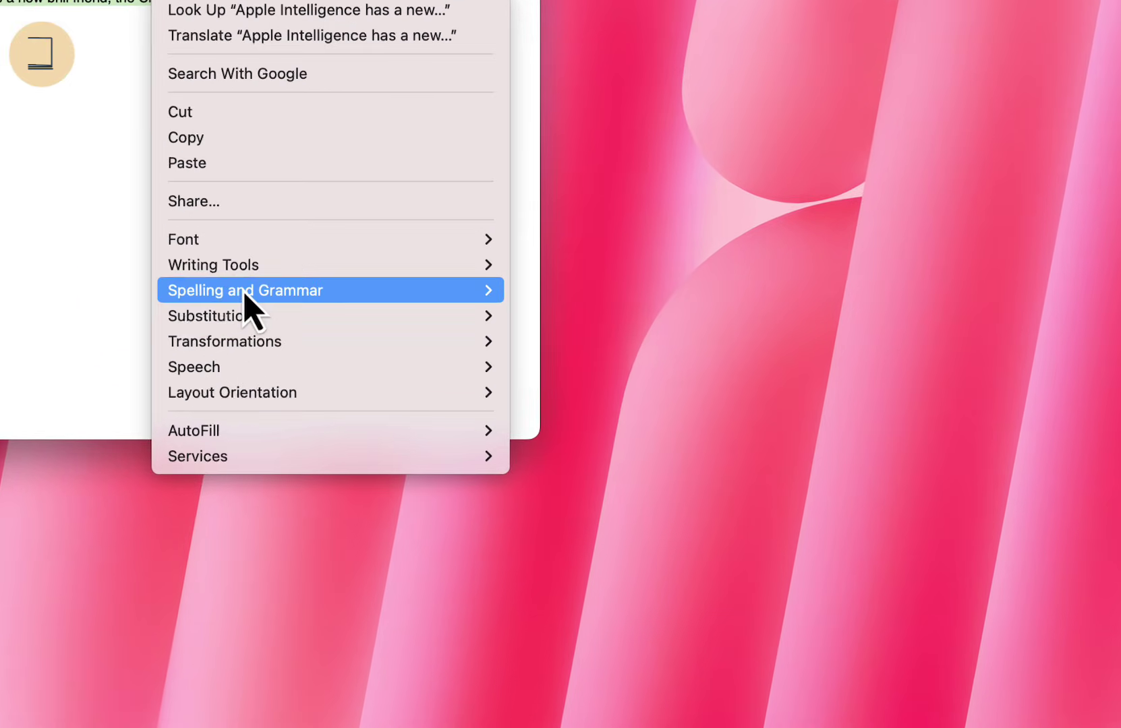
{"action": "mouse_move", "coordinate": [360, 306]}
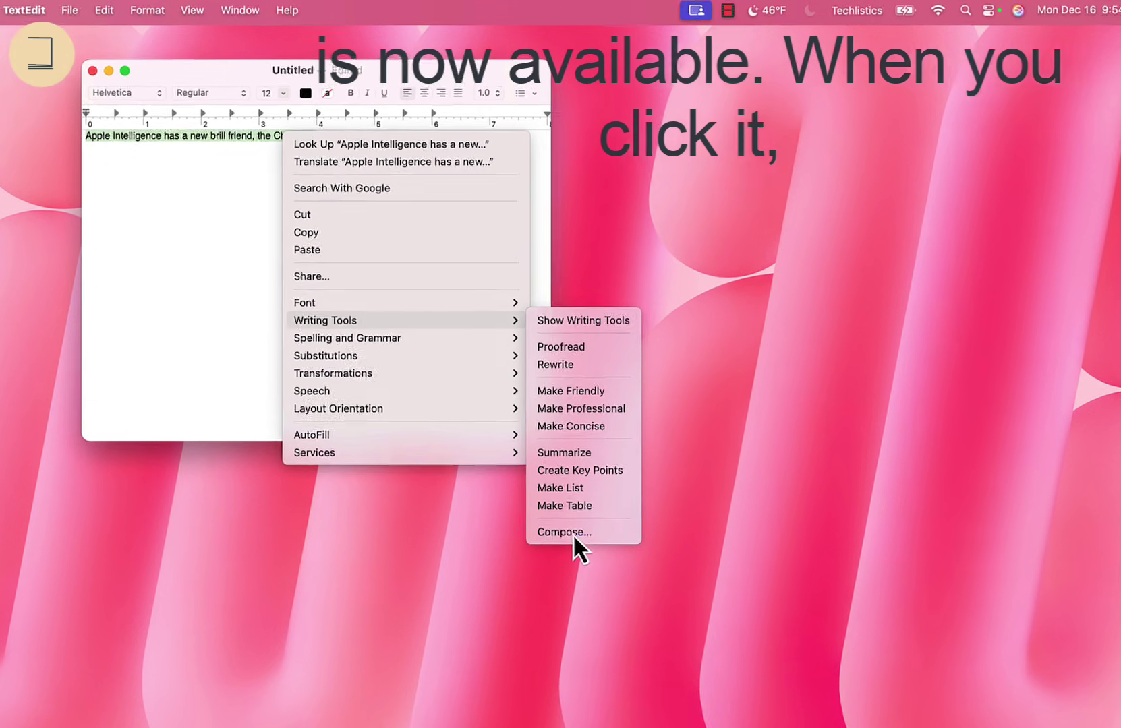
- Try Compose on the sentence, dismiss the Set Up ChatGPT prompt, and minimize the document
{"action": "left_click", "coordinate": [568, 499]}
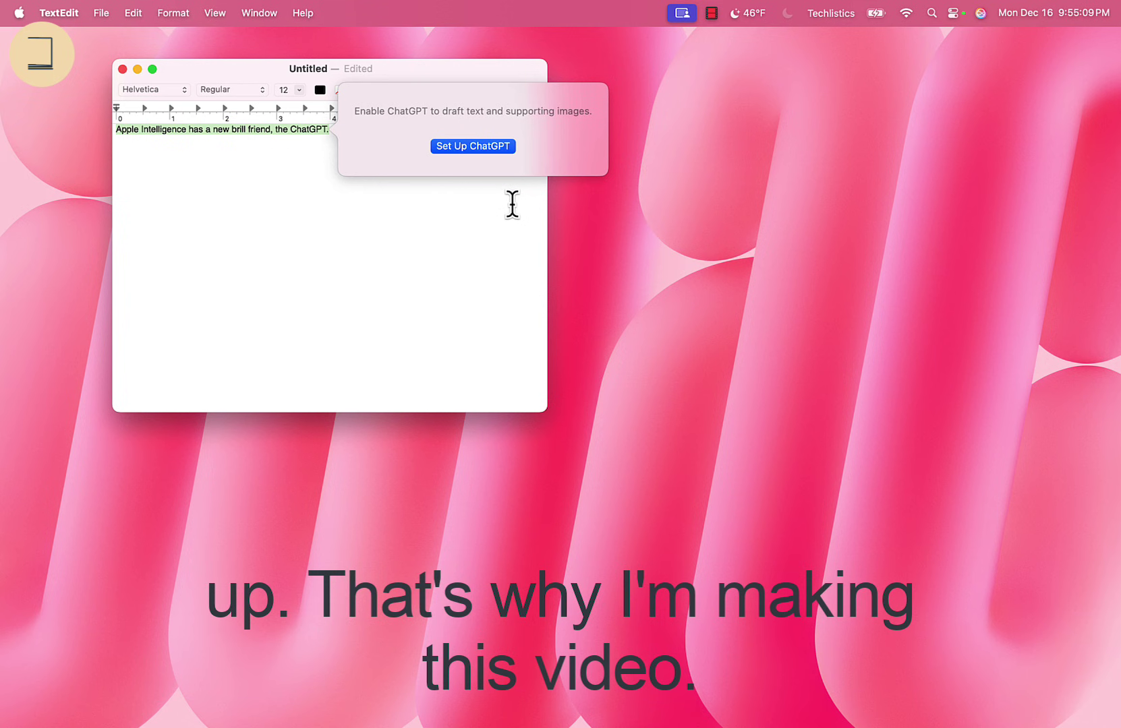
{"action": "left_click", "coordinate": [390, 180]}
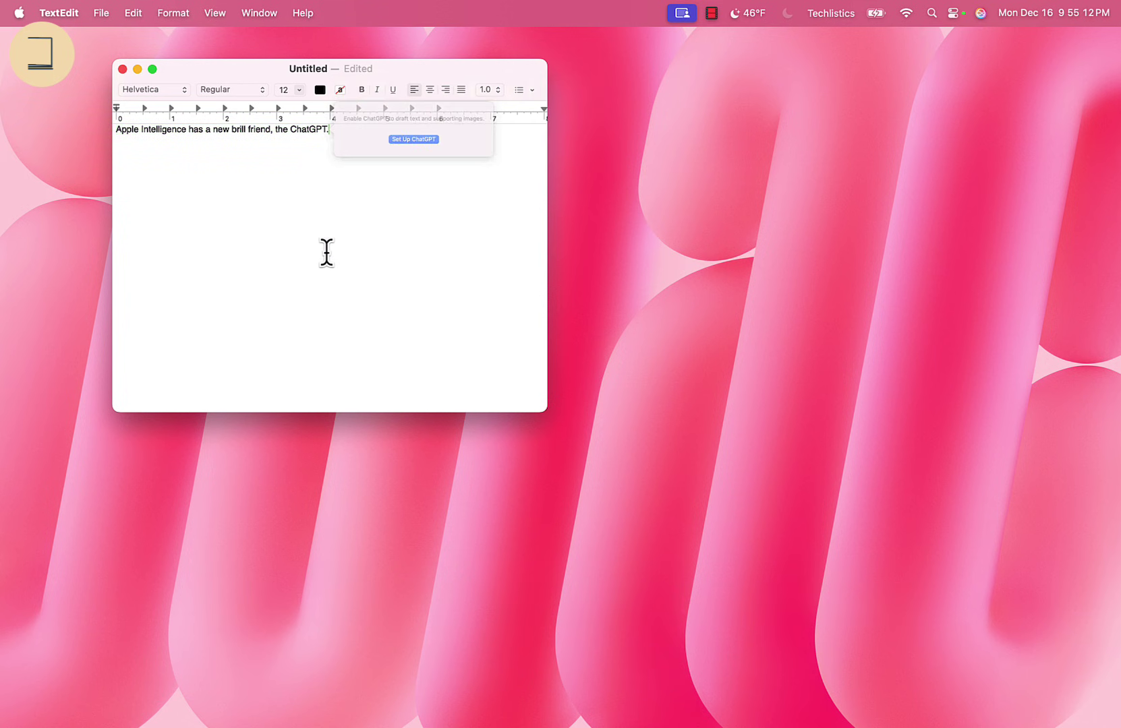
{"action": "left_click", "coordinate": [137, 70]}
- Set up and enable ChatGPT under System Settings > Apple Intelligence & Siri, without signing in
{"action": "mouse_move", "coordinate": [363, 715]}
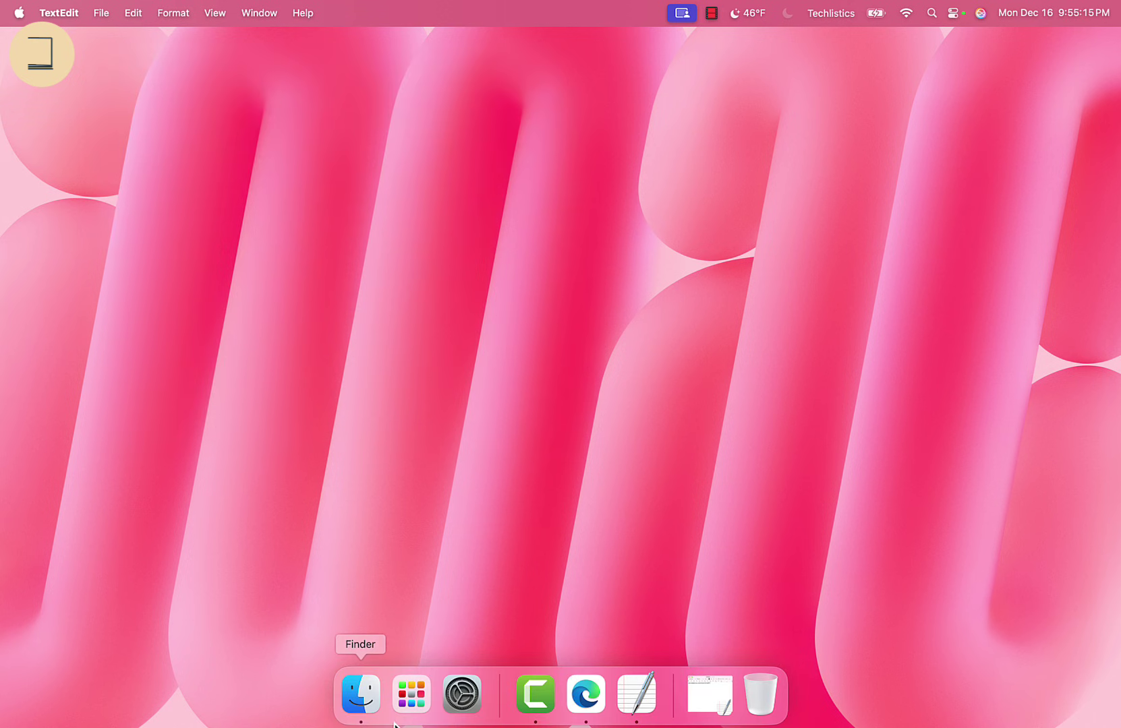
{"action": "left_click", "coordinate": [467, 703]}
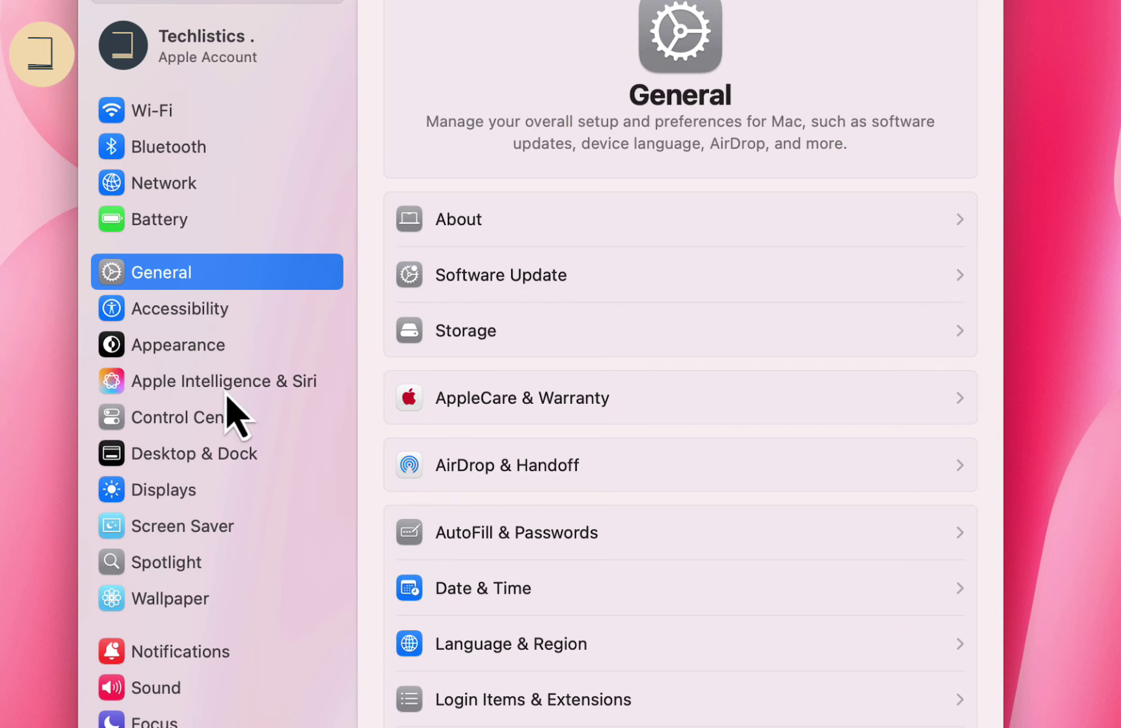
{"action": "left_click", "coordinate": [226, 387]}
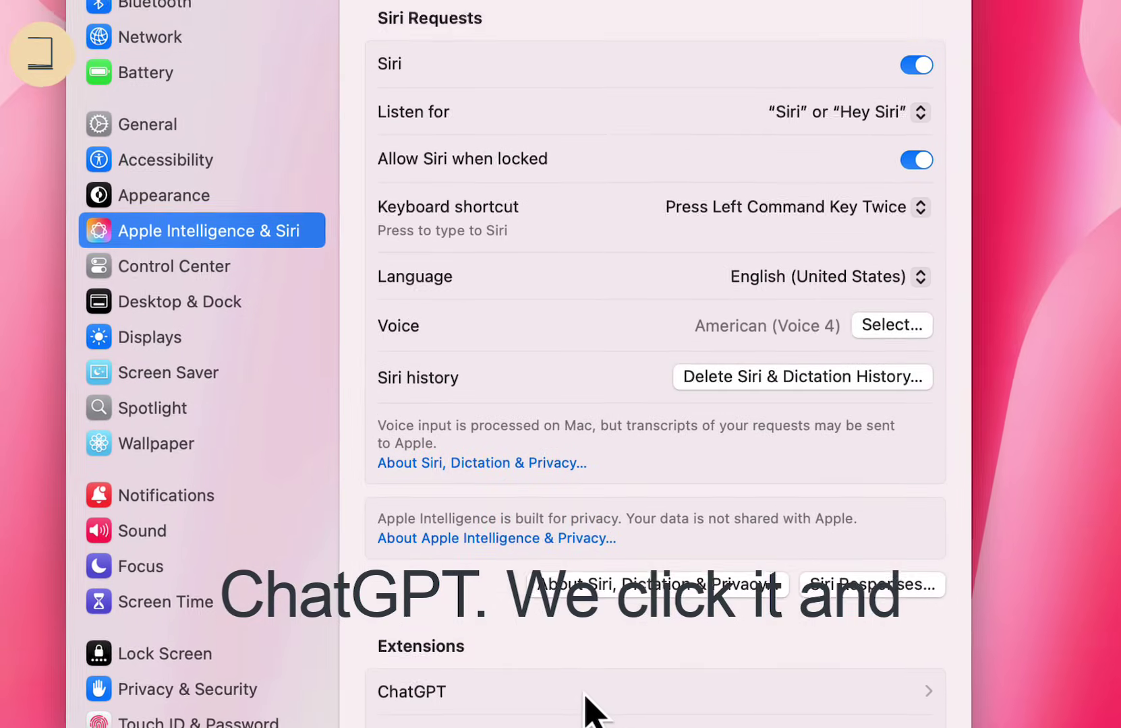
{"action": "left_click", "coordinate": [583, 466]}
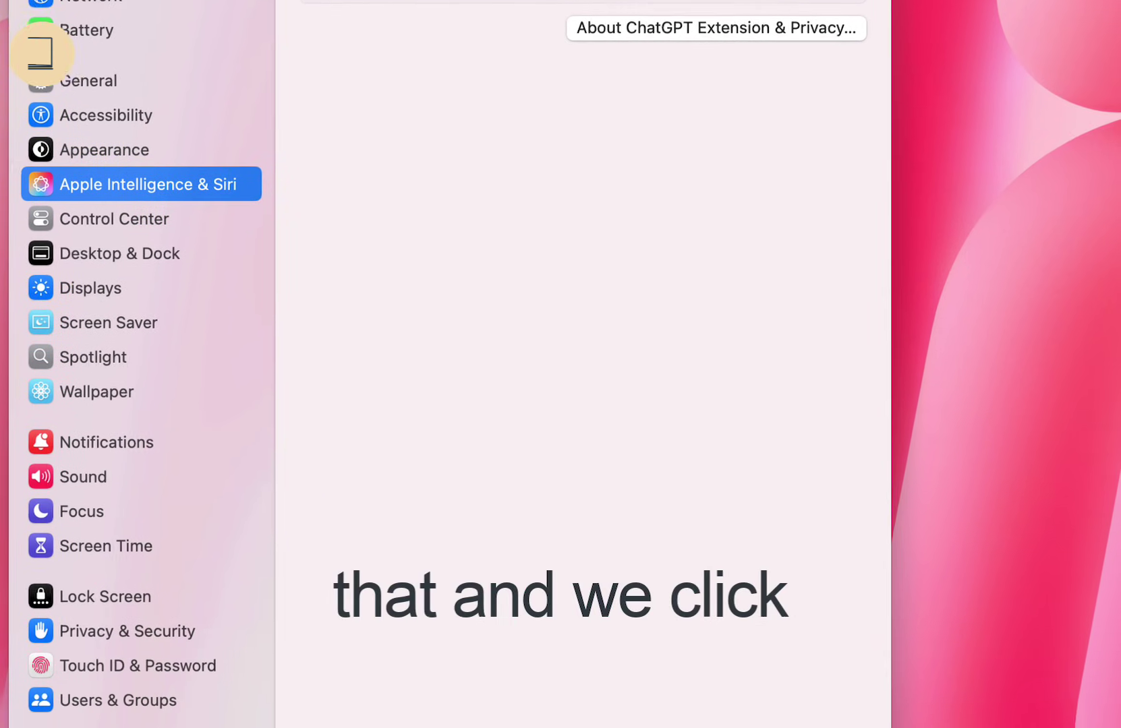
{"action": "left_click", "coordinate": [880, 155]}
{"action": "left_click", "coordinate": [715, 658]}
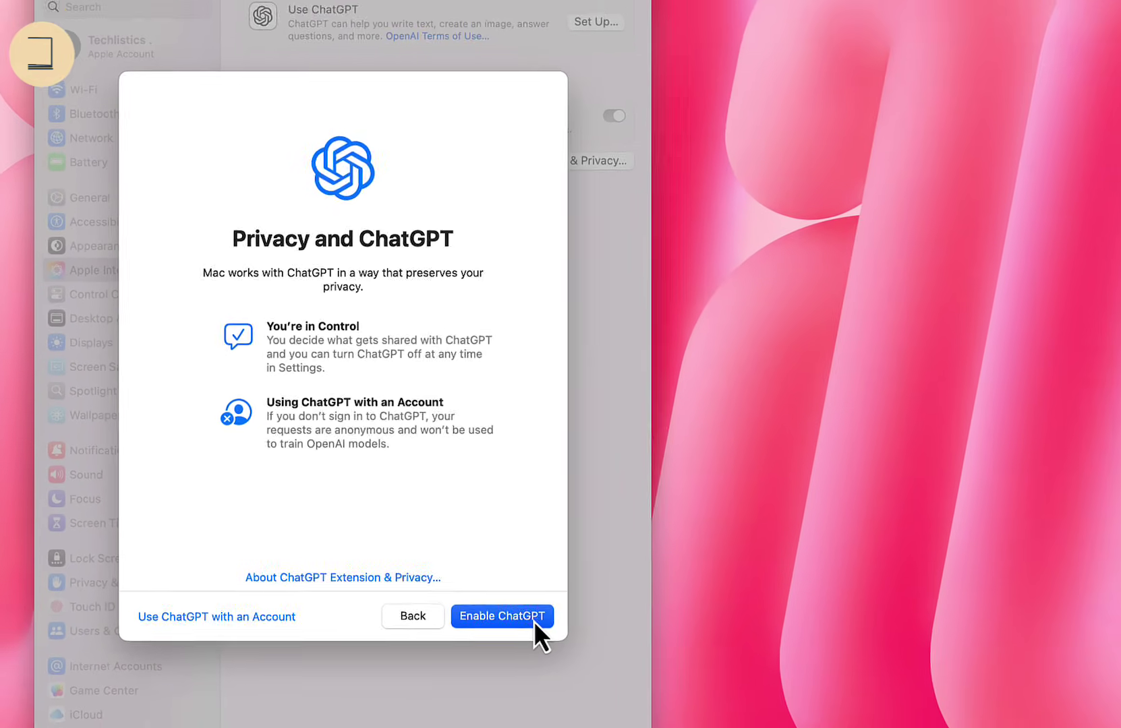
{"action": "left_click", "coordinate": [534, 620]}
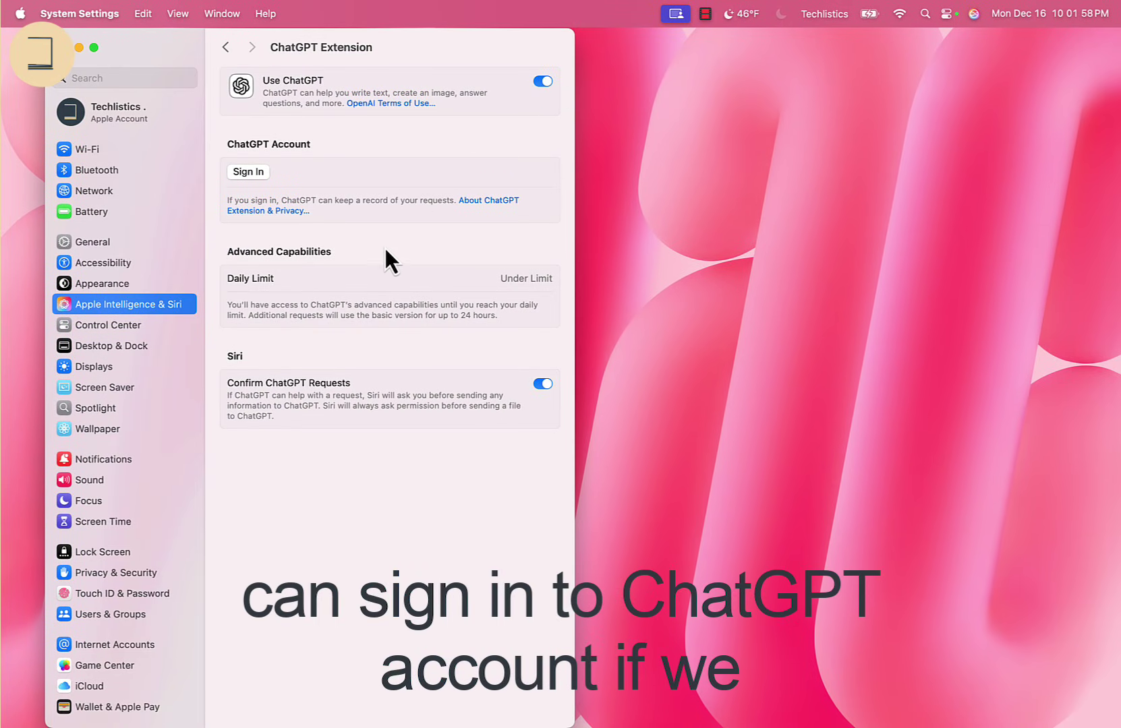
- Log in to ChatGPT with the existing OpenAI account on the Edge login page
{"action": "left_click", "coordinate": [259, 176]}
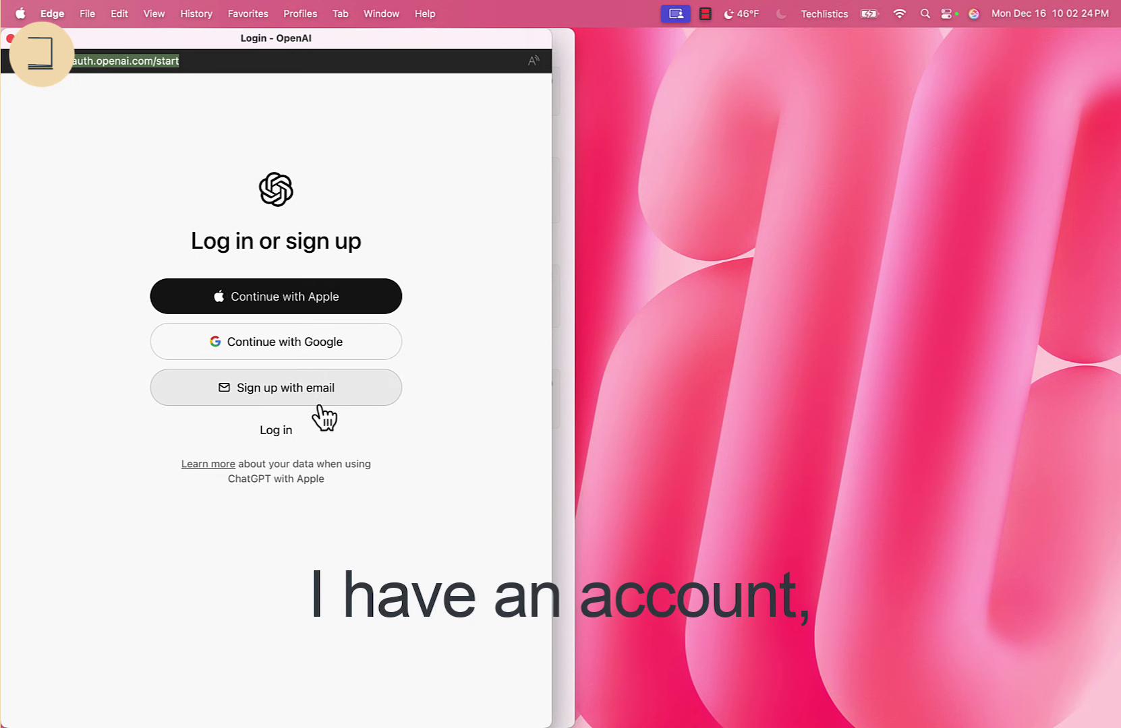
{"action": "left_click", "coordinate": [275, 432]}
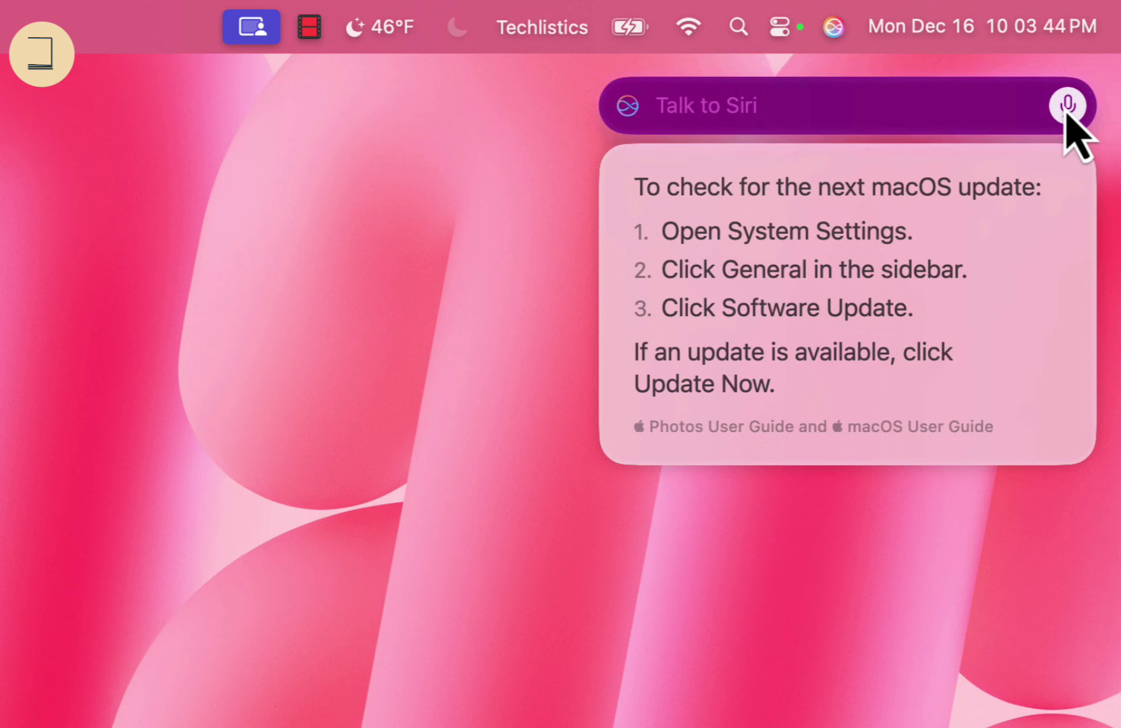
- Ask Siri 'Do you know if Apple Intelligence we be charged in the future', then dismiss it
{"action": "type", "text": "Do you know"}
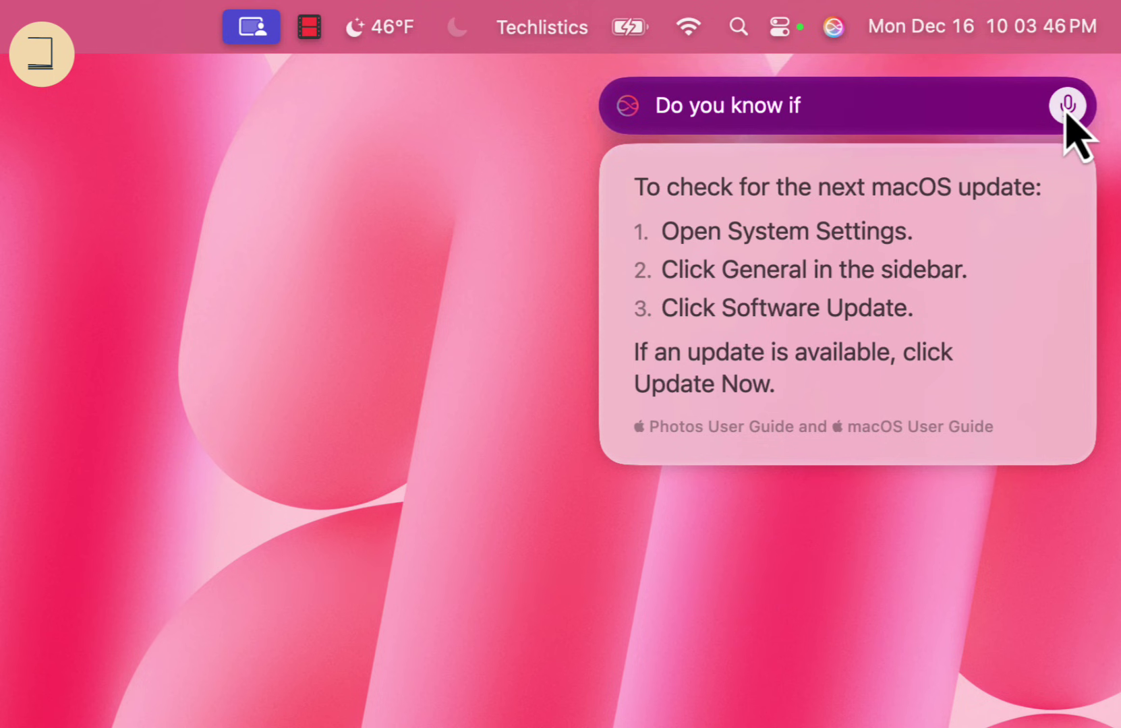
{"action": "type", "text": " if Apple Intelligence"}
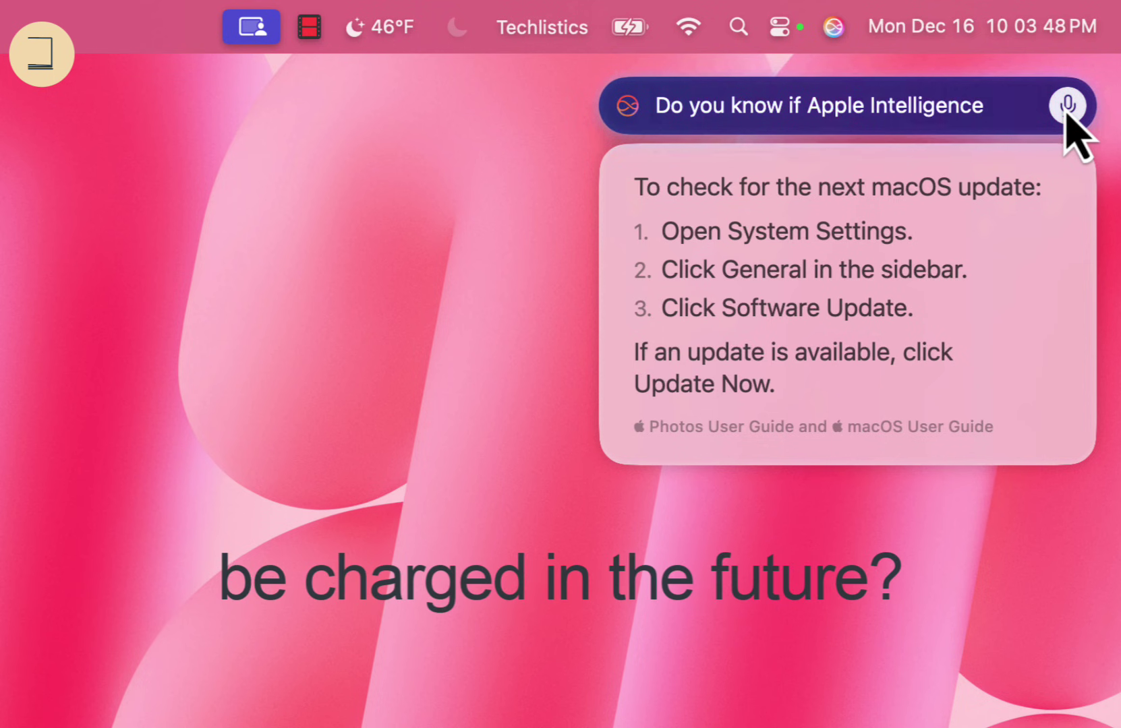
{"action": "type", "text": " we be"}
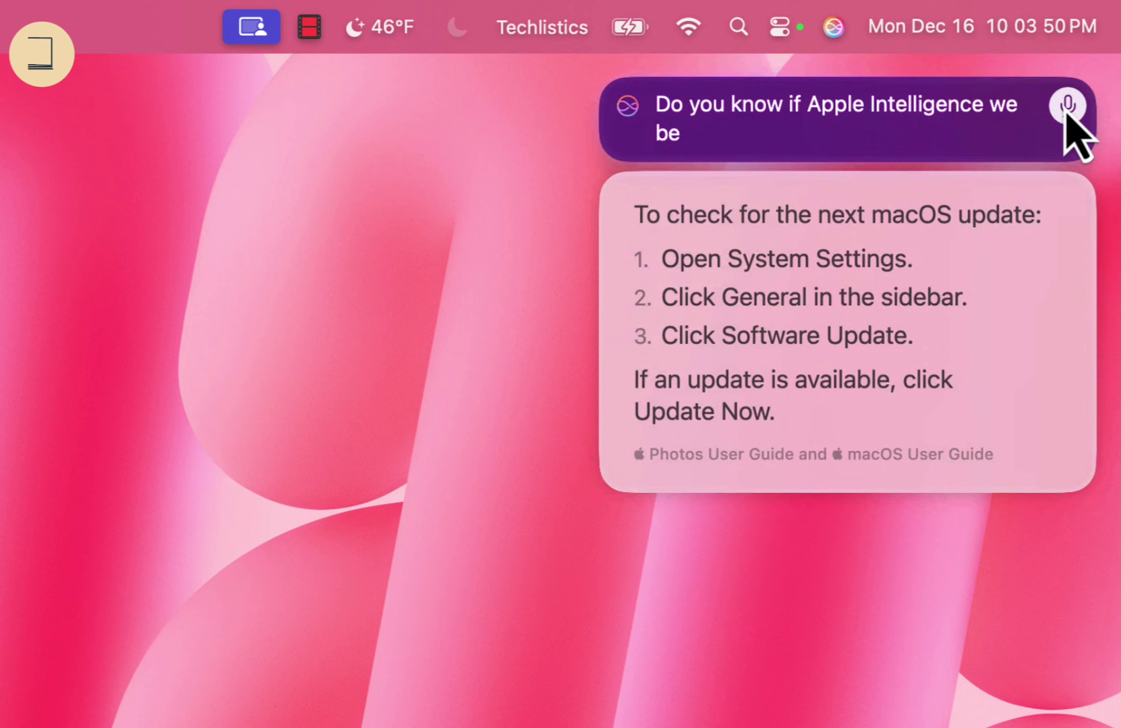
{"action": "key", "text": "BackSpace"}
{"action": "key", "text": "BackSpace"}
{"action": "key", "text": "BackSpace"}
{"action": "key", "text": "BackSpace"}
{"action": "type", "text": "ill be charged in the future"}
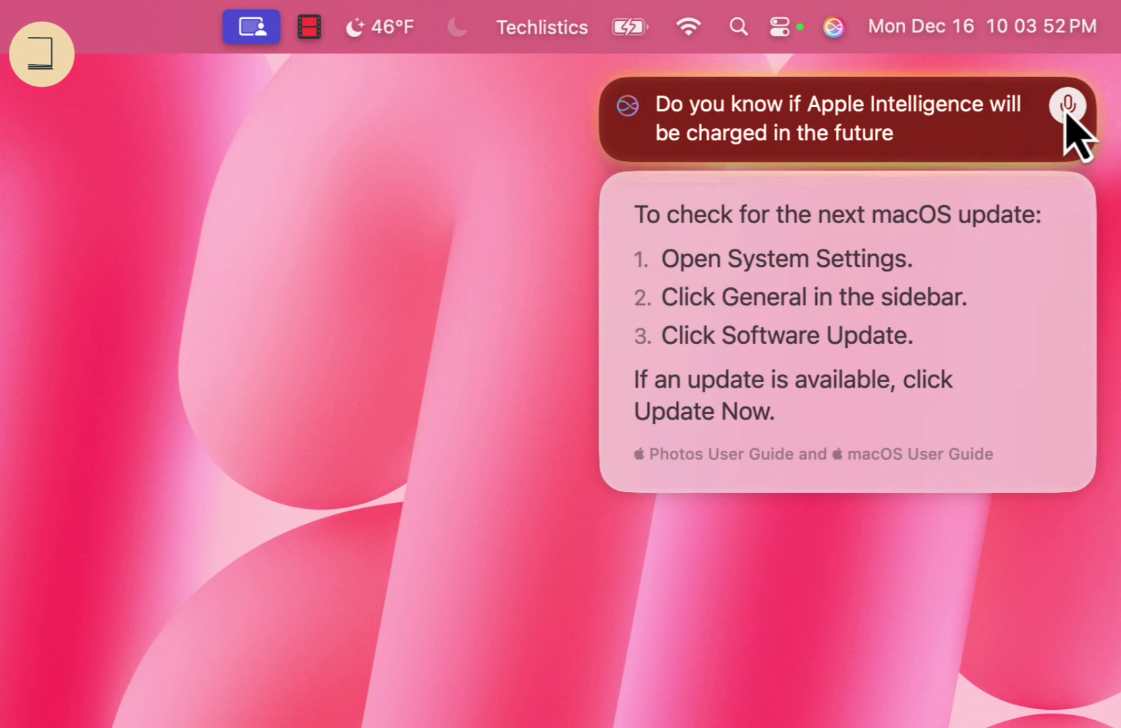
{"action": "key", "text": "Return"}
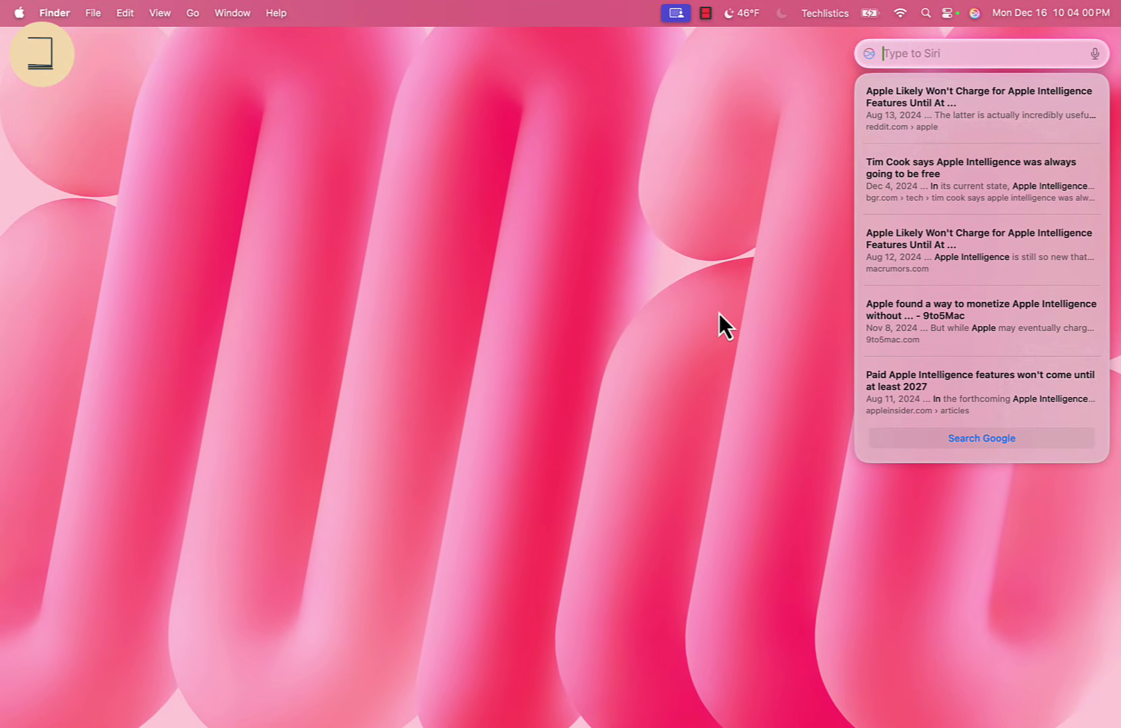
{"action": "key", "text": "Escape"}
- In a new TextEdit document, have Compose write 'write an interesting poem about singing well'
{"action": "mouse_move", "coordinate": [605, 722]}
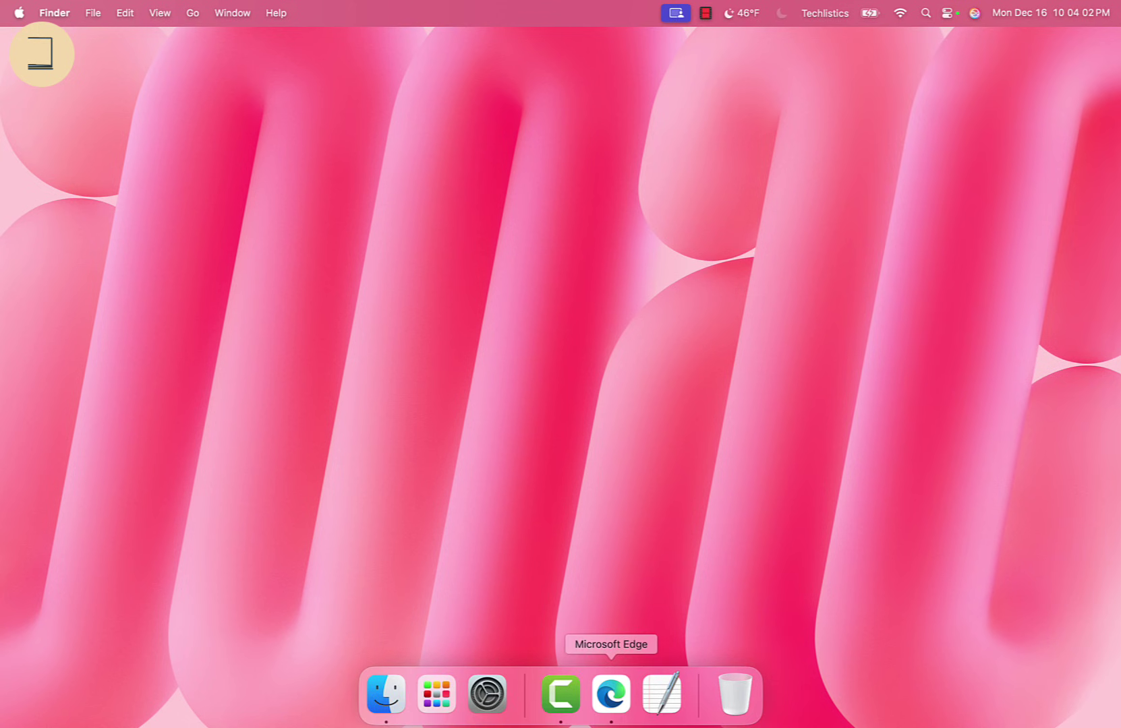
{"action": "left_click", "coordinate": [659, 713]}
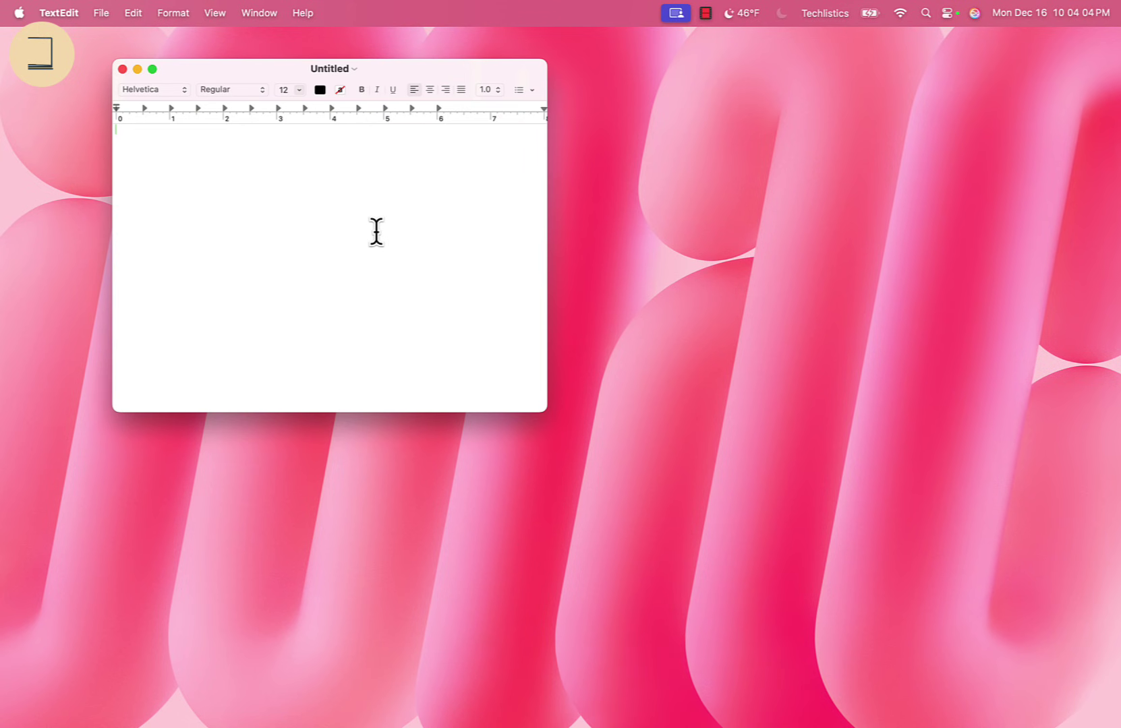
{"action": "right_click", "coordinate": [349, 177]}
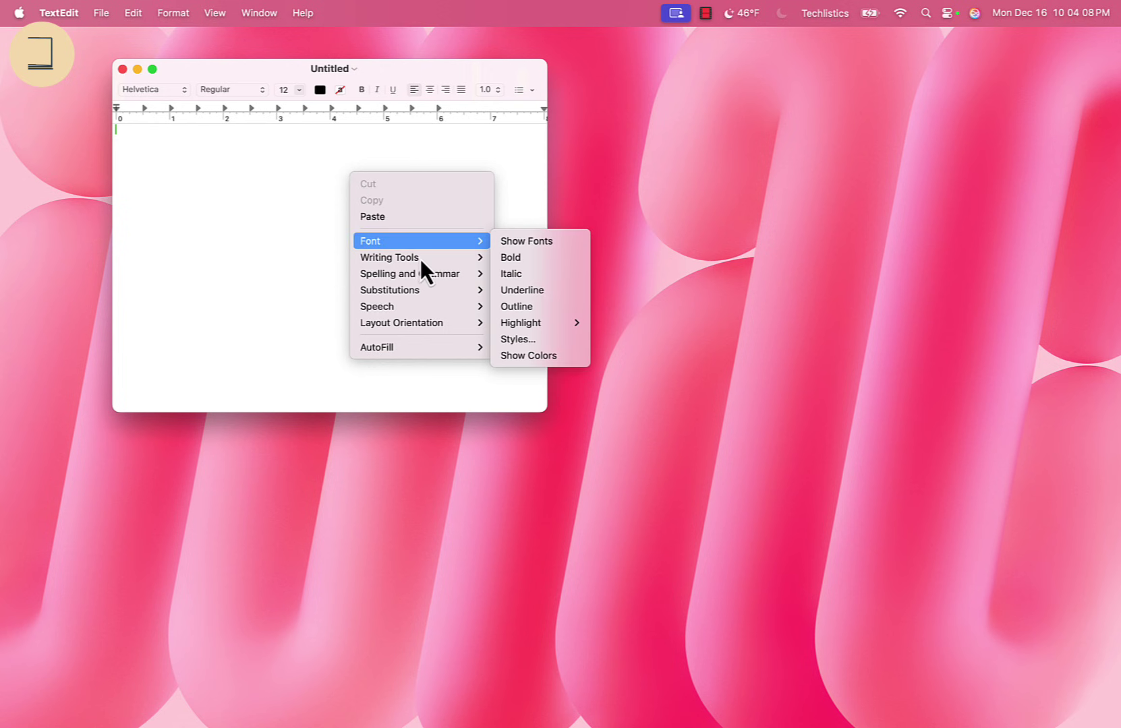
{"action": "mouse_move", "coordinate": [426, 260]}
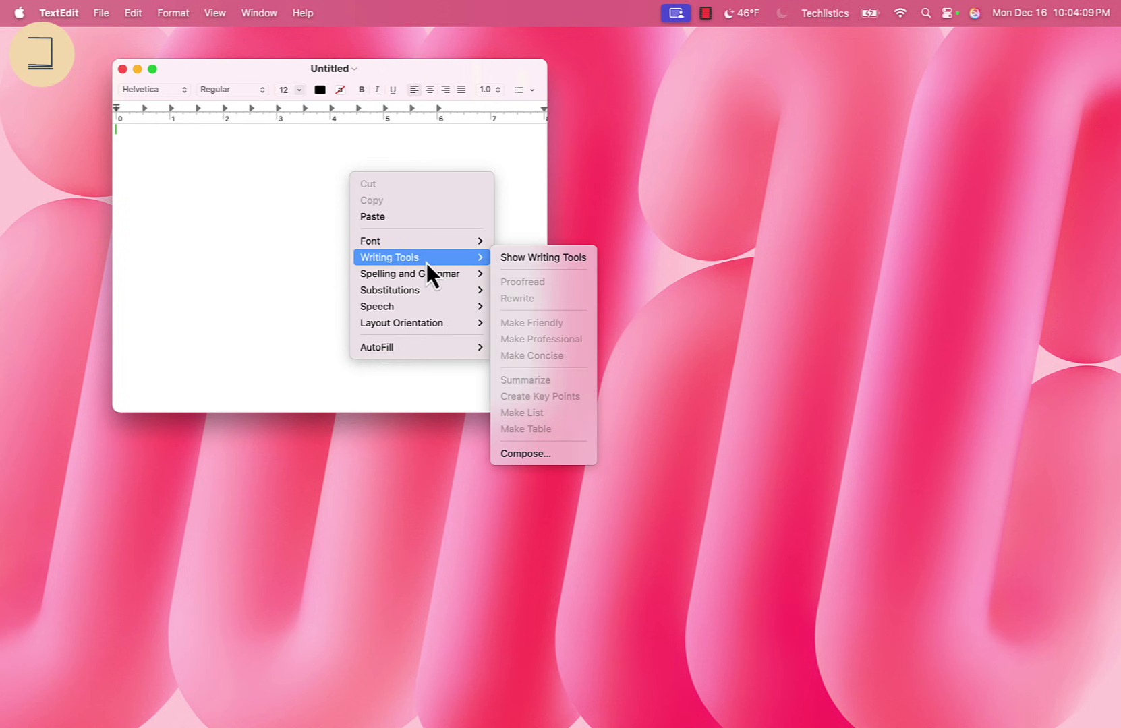
{"action": "left_click", "coordinate": [539, 456]}
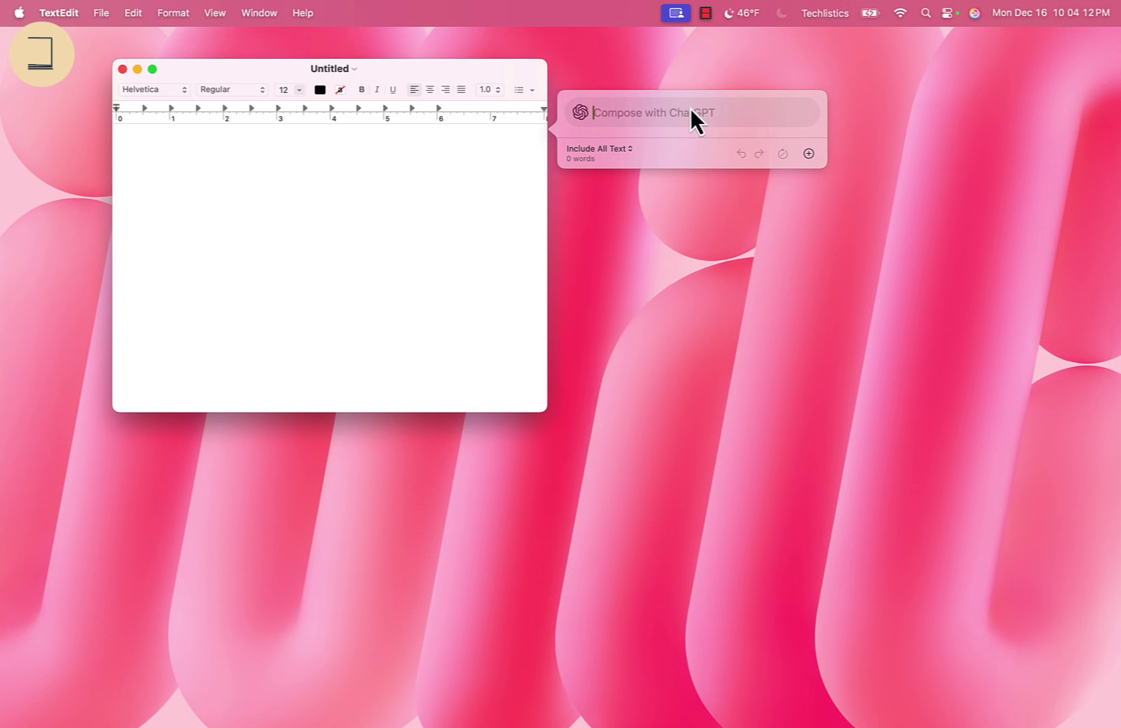
{"action": "type", "text": "write "}
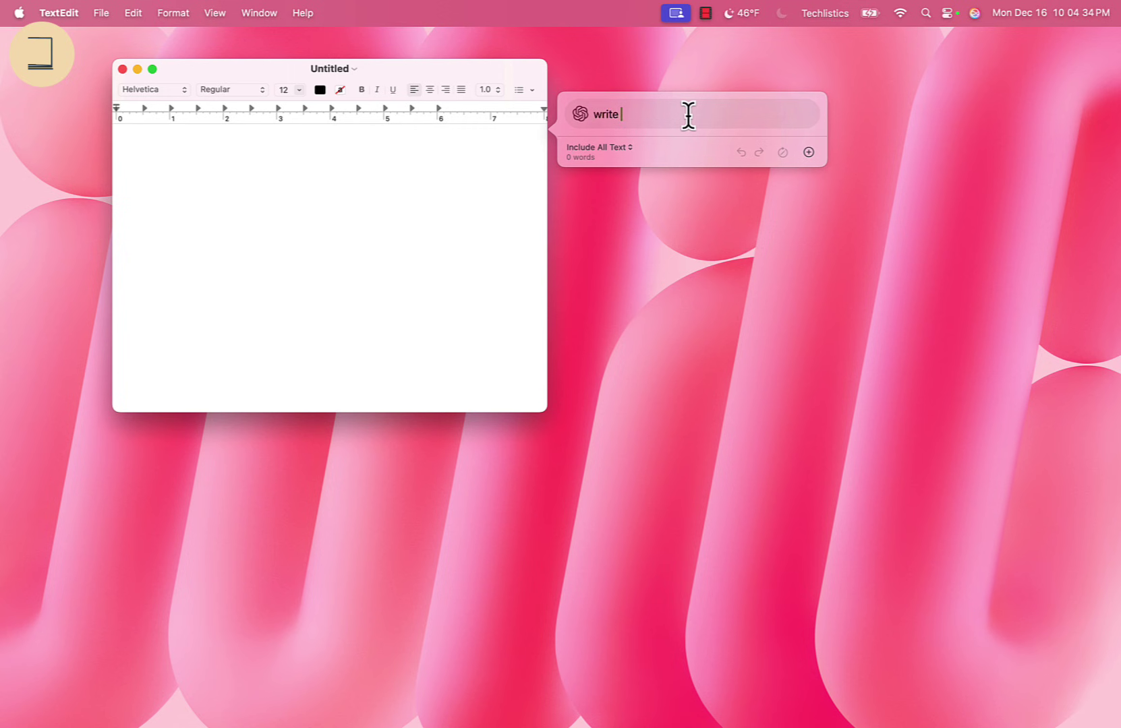
{"action": "type", "text": "an interesting poem about sin"}
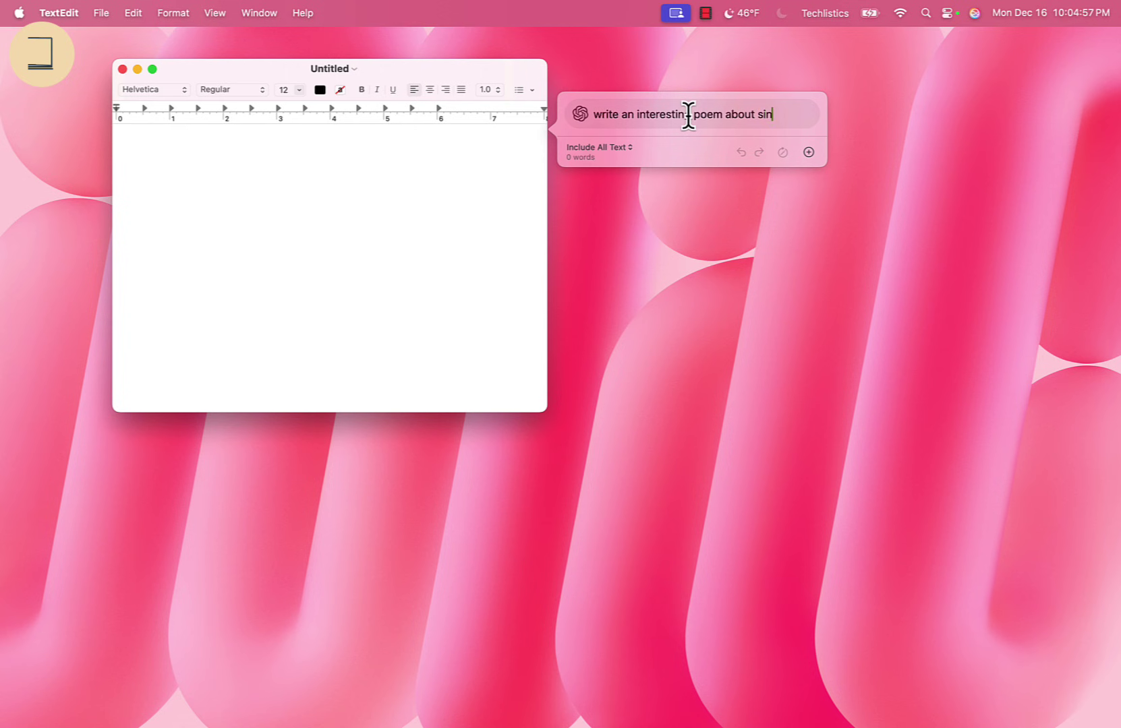
{"action": "type", "text": "ging "}
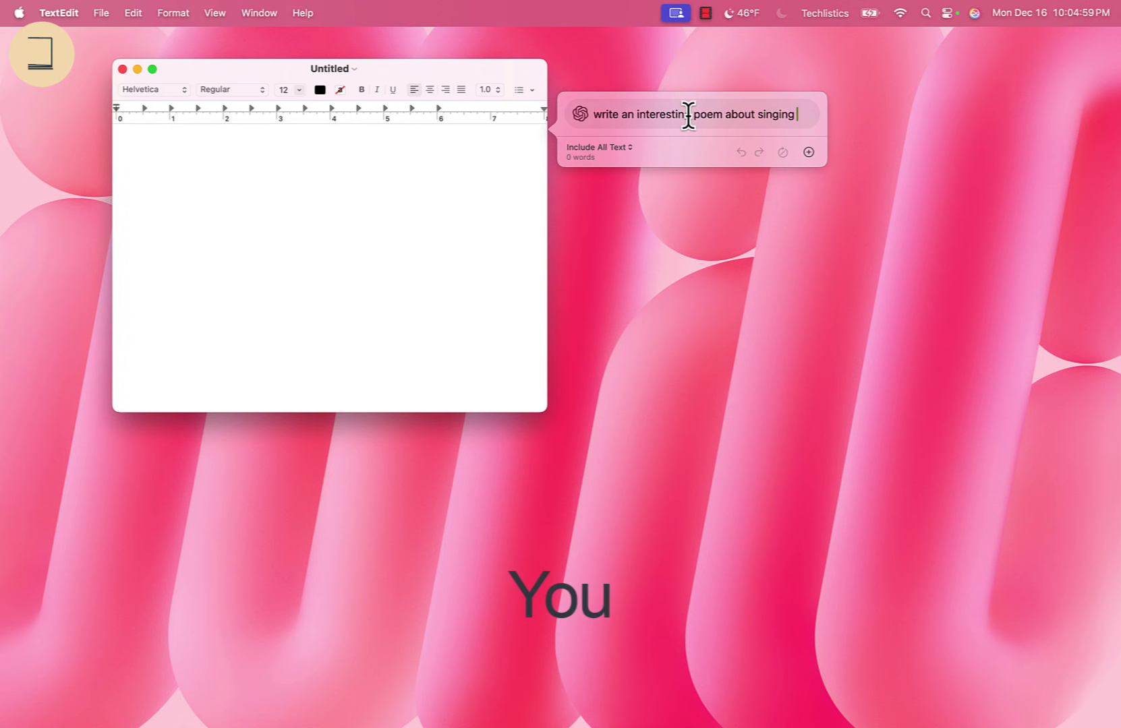
{"action": "type", "text": "well"}
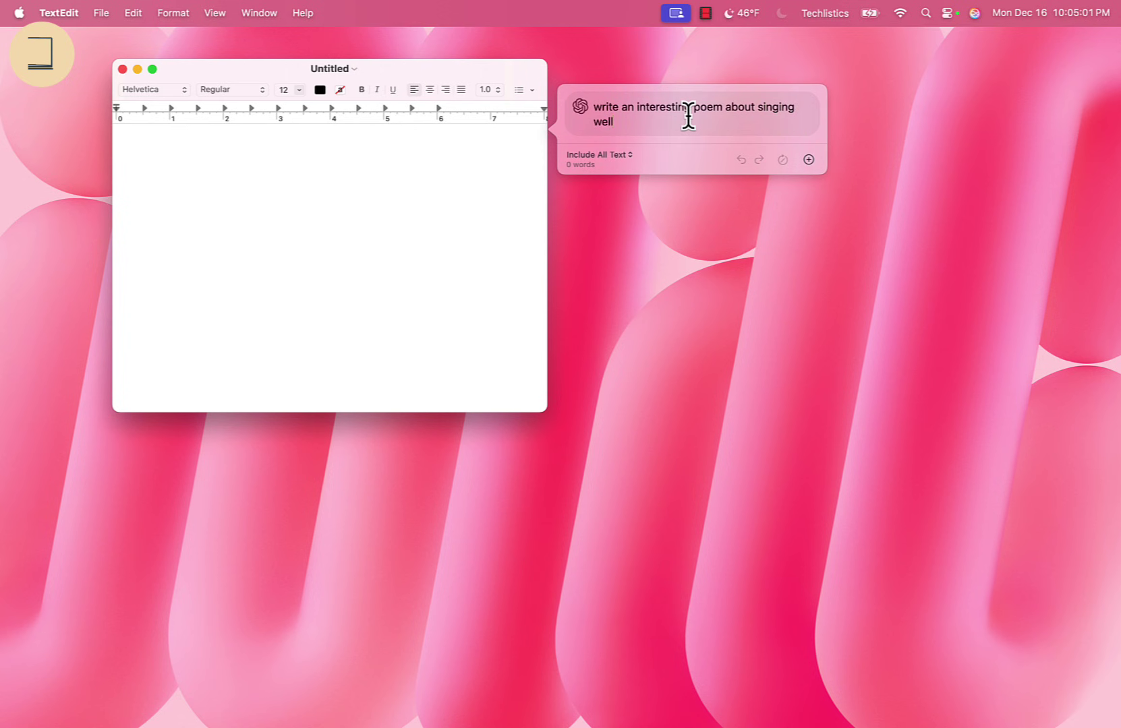
{"action": "key", "text": "Return"}
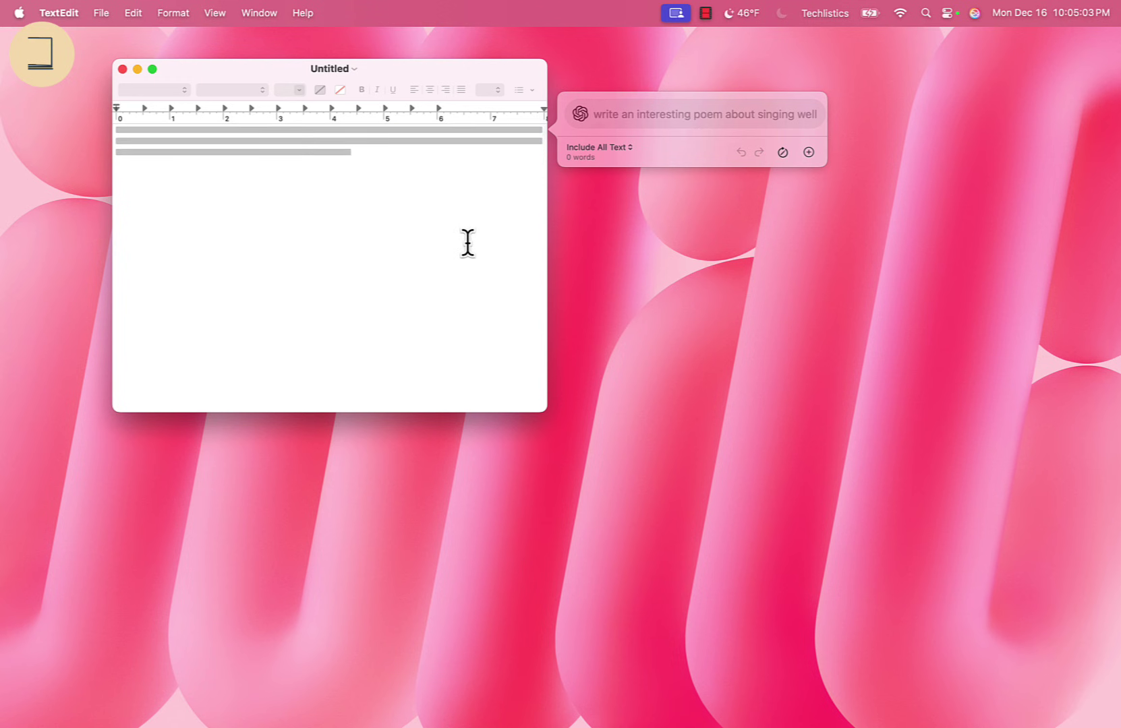